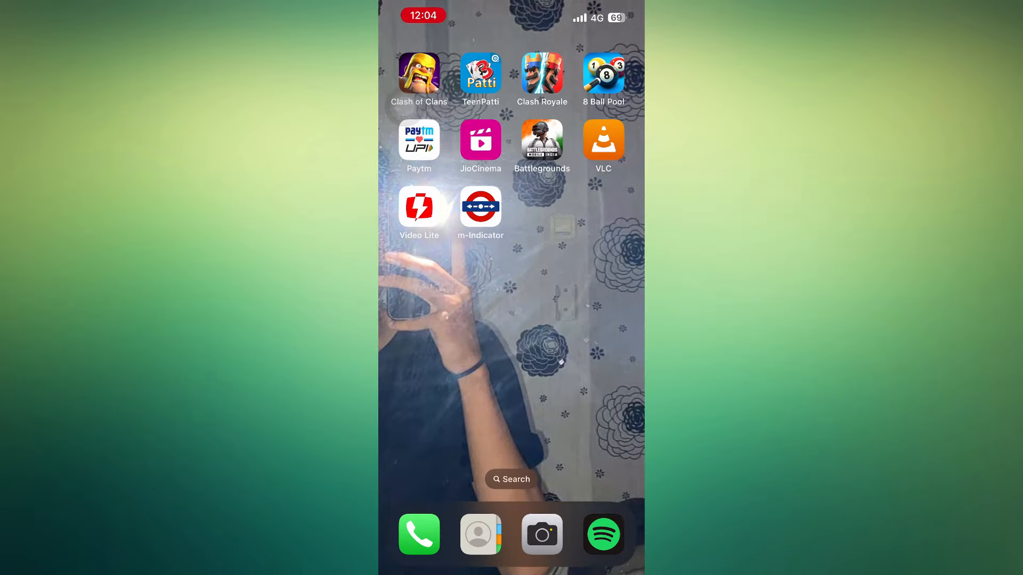
scroll(512, 288, down, 5)
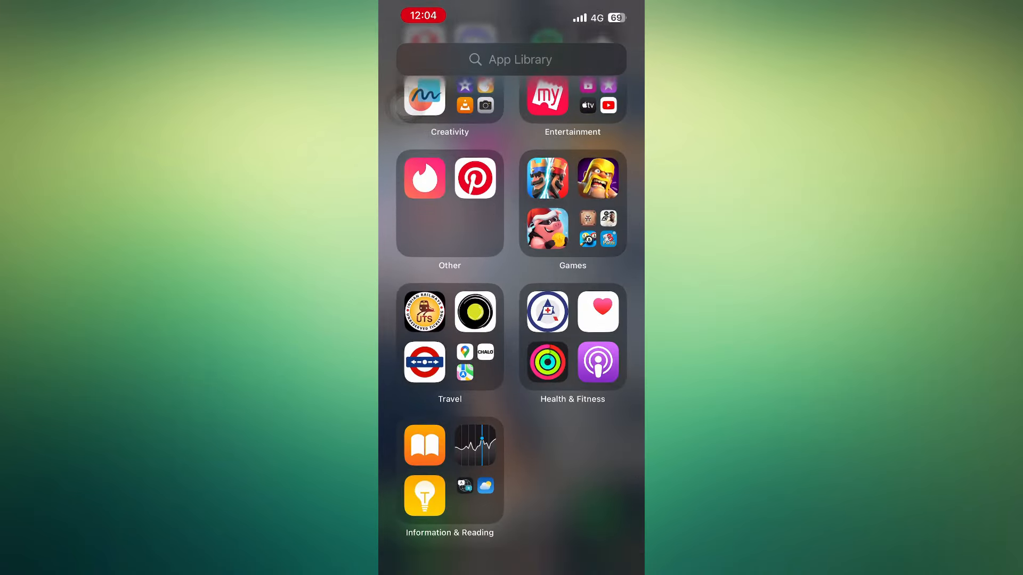
scroll(511, 288, up, 5)
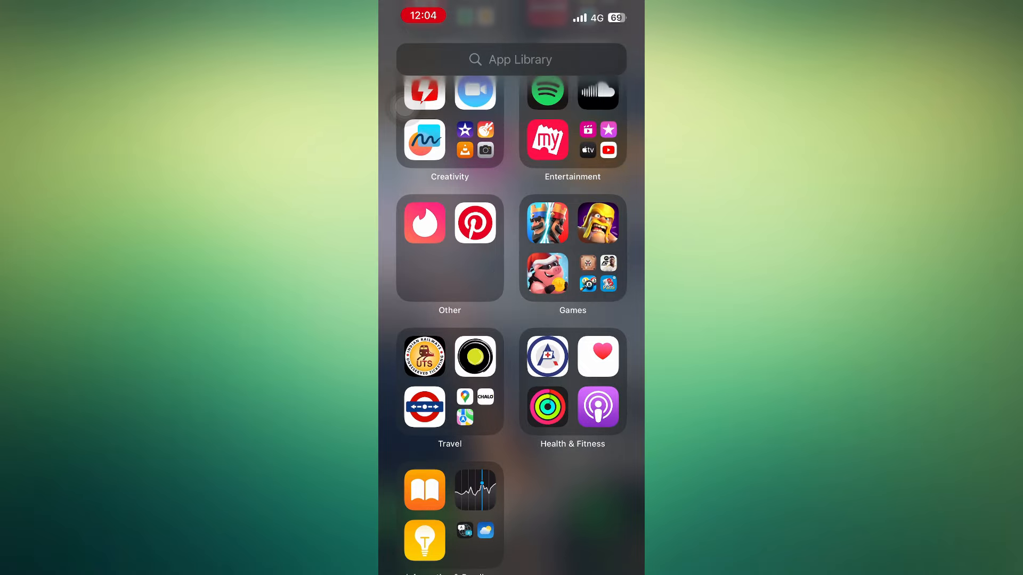
scroll(512, 288, up, 5)
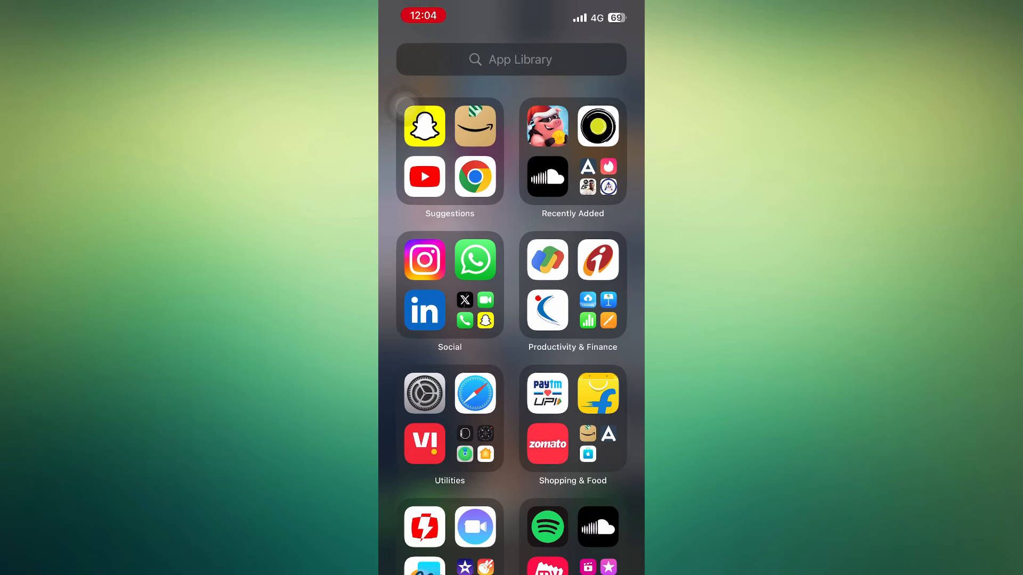
- In incognito Chrome, return to the 'spotify premium' Google tab and re-run the search
click(475, 177)
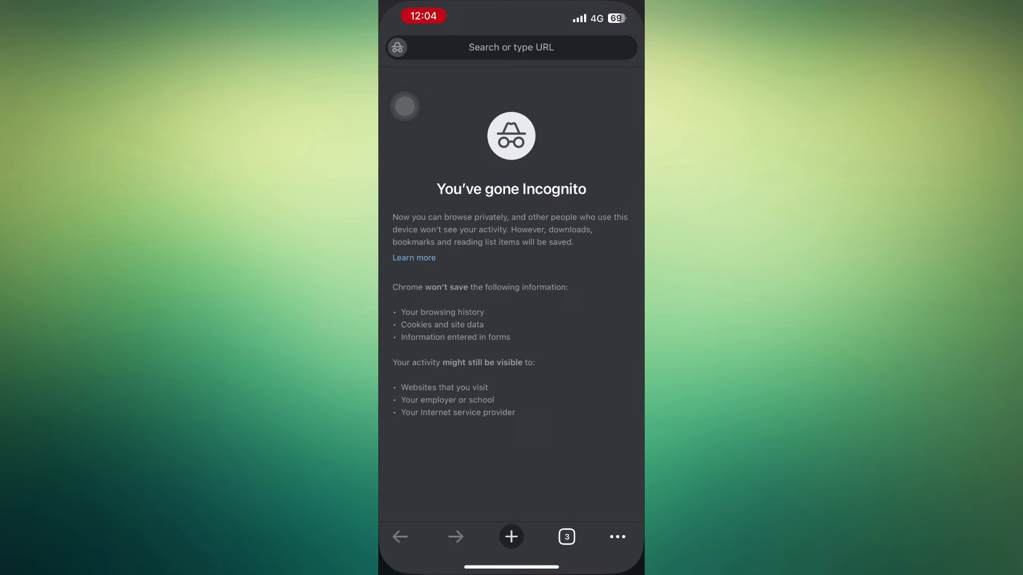
click(566, 537)
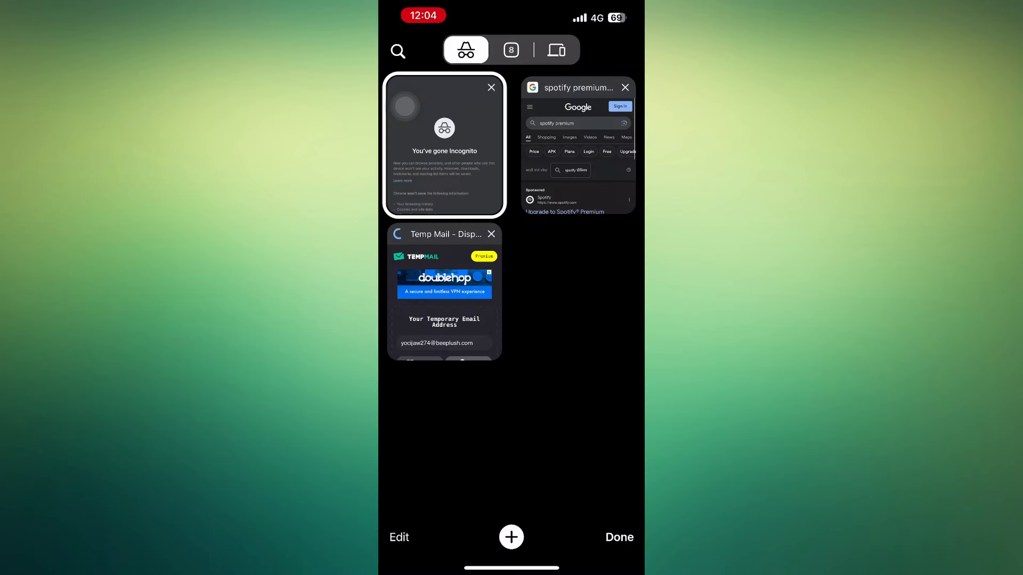
click(583, 148)
click(495, 124)
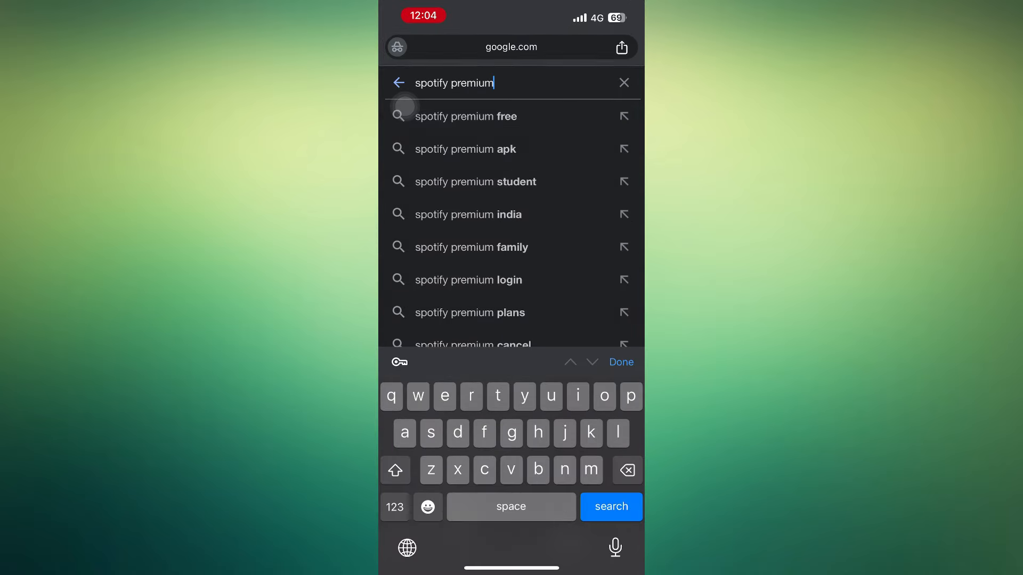
key(Return)
scroll(512, 320, down, 6)
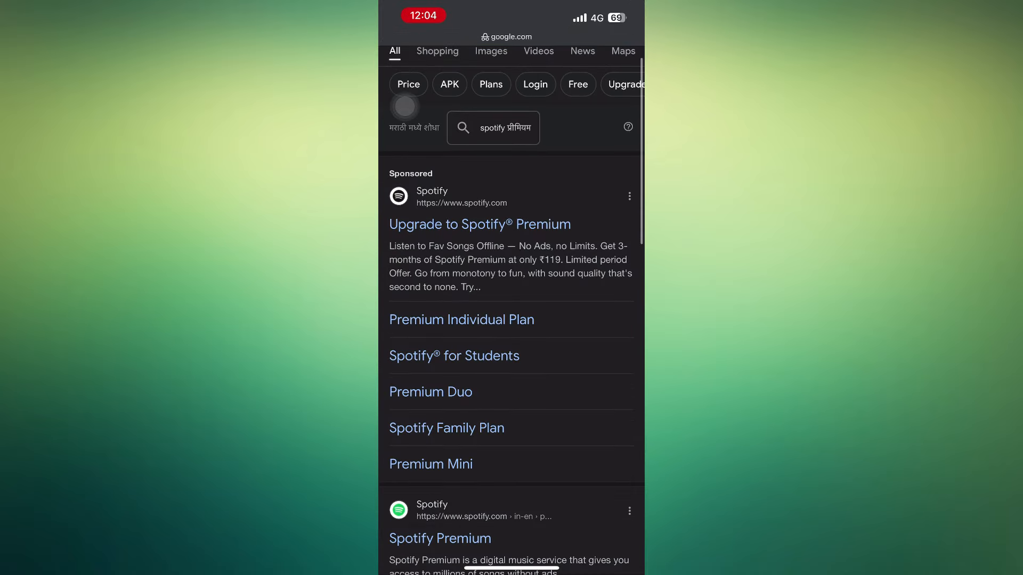
scroll(511, 320, down, 5)
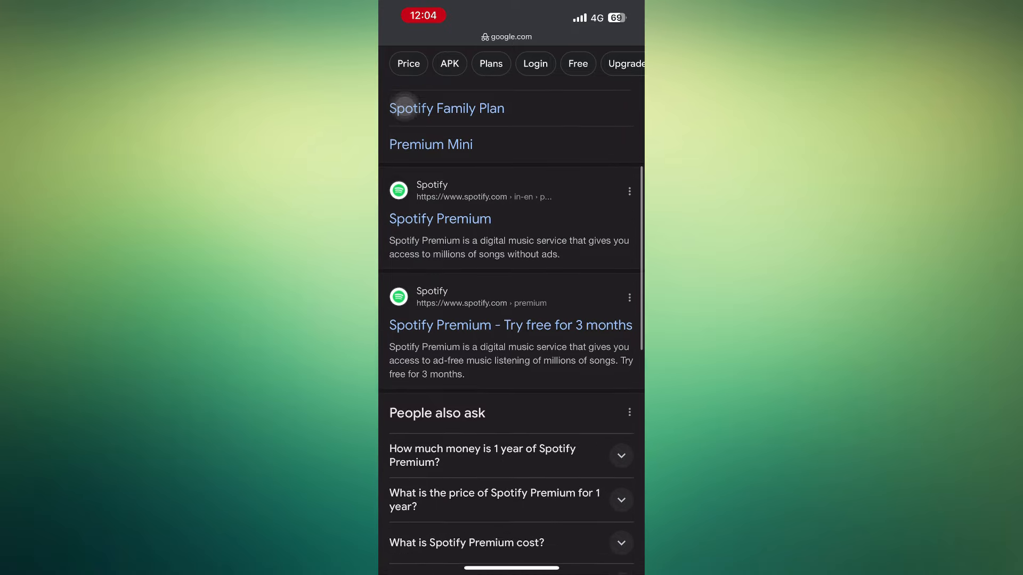
scroll(512, 320, down, 3)
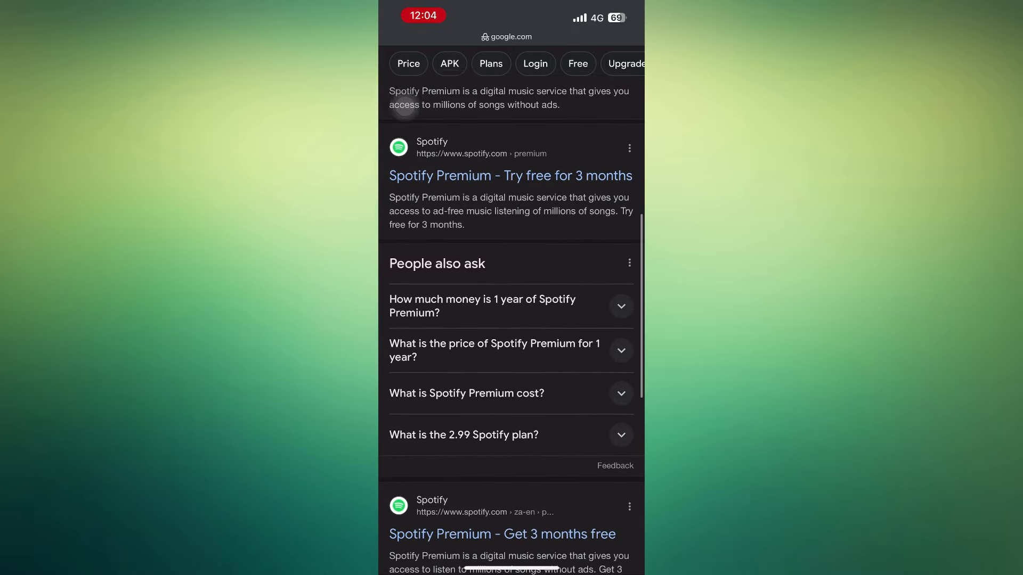
scroll(512, 320, down, 2)
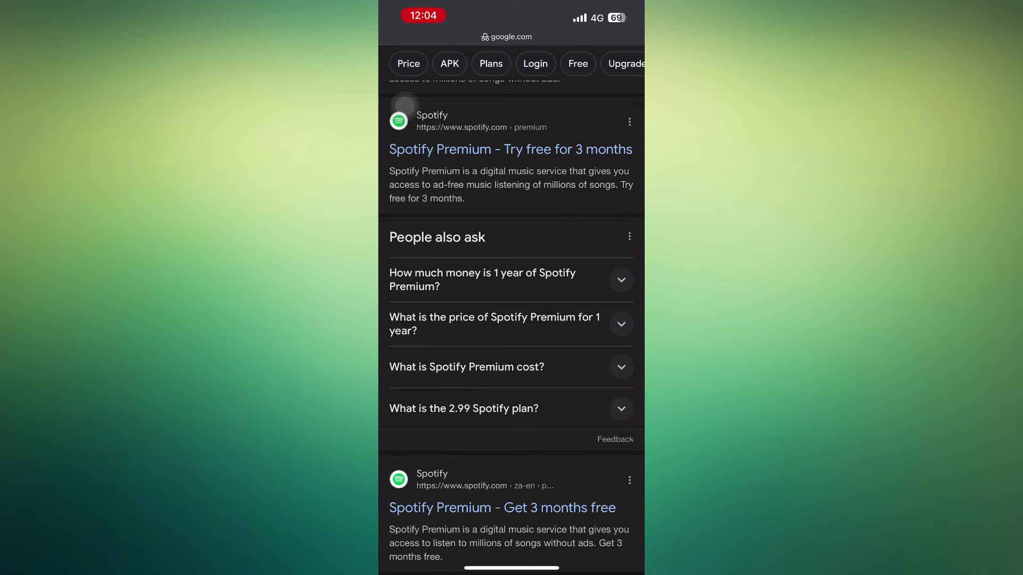
scroll(511, 320, down, 1)
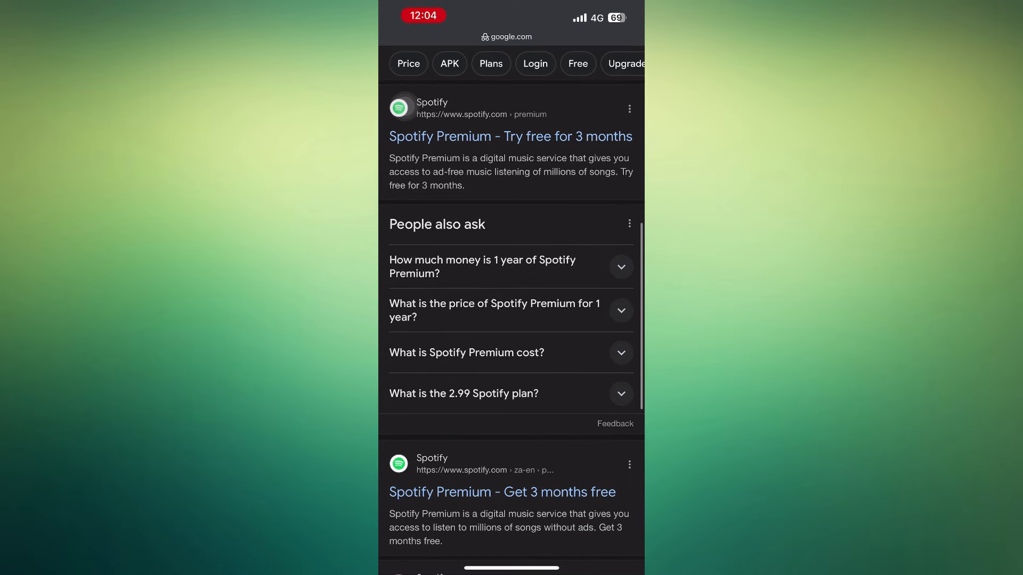
- Start the 3-months-free Premium trial from the Google result and choose to sign up for Spotify
click(480, 136)
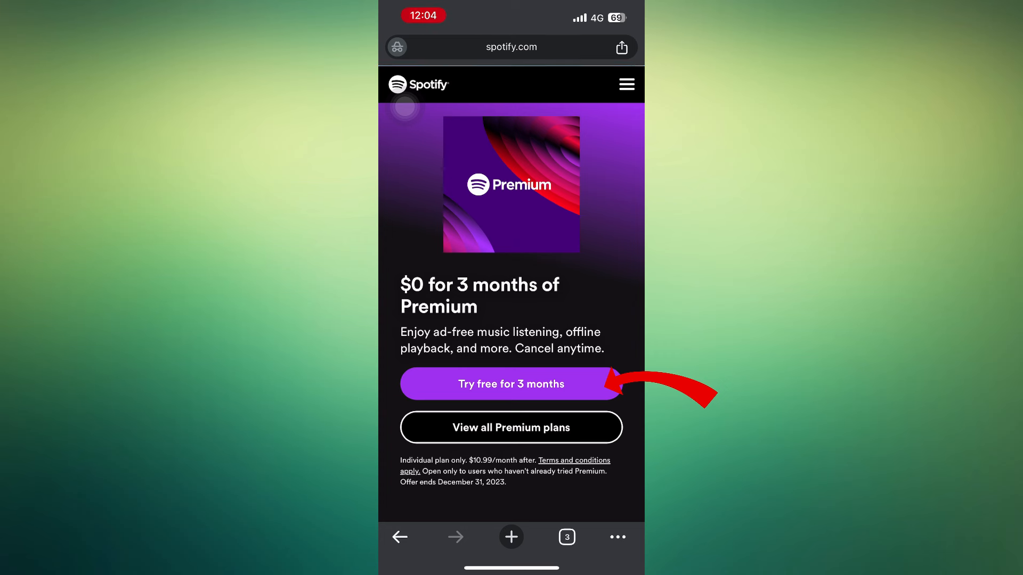
click(511, 384)
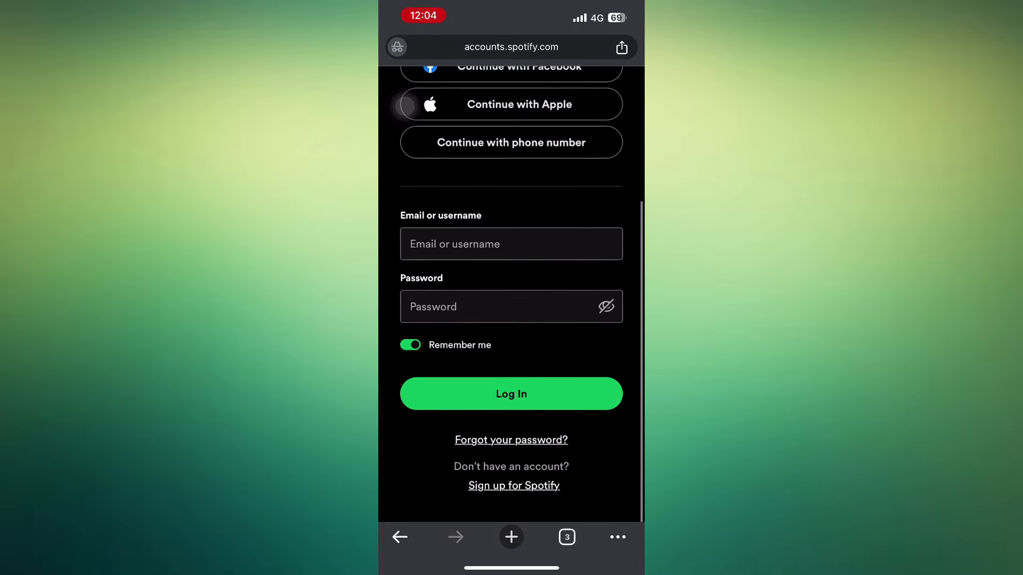
click(514, 490)
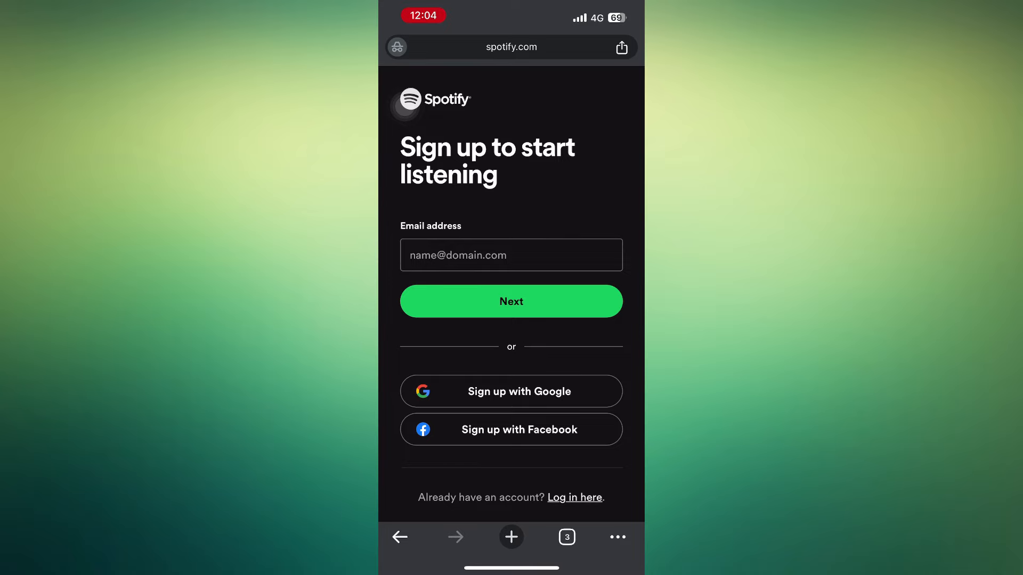
scroll(512, 320, up, 2)
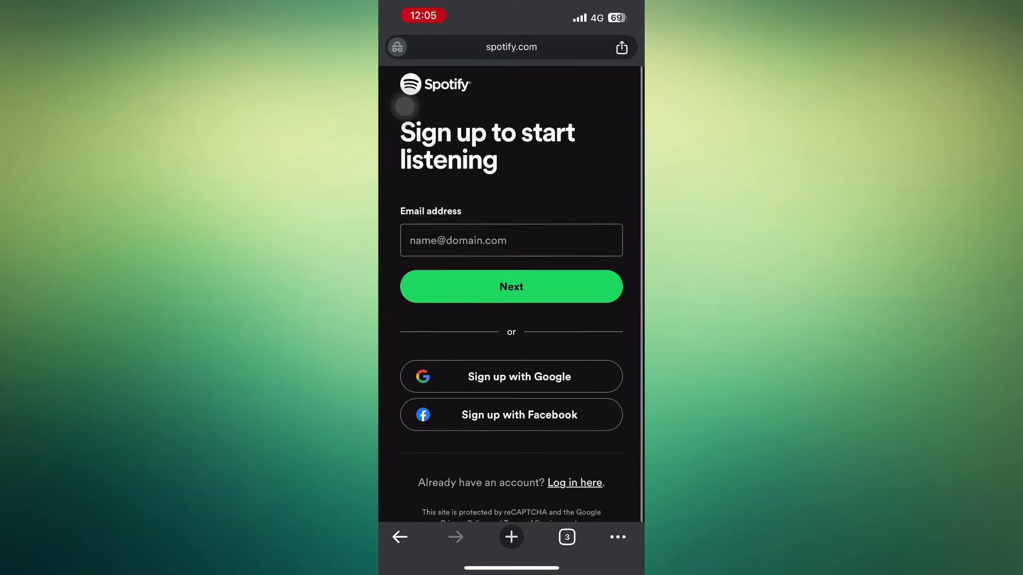
- Switch to the Temp Mail tab and copy the temporary email address to the clipboard
click(566, 537)
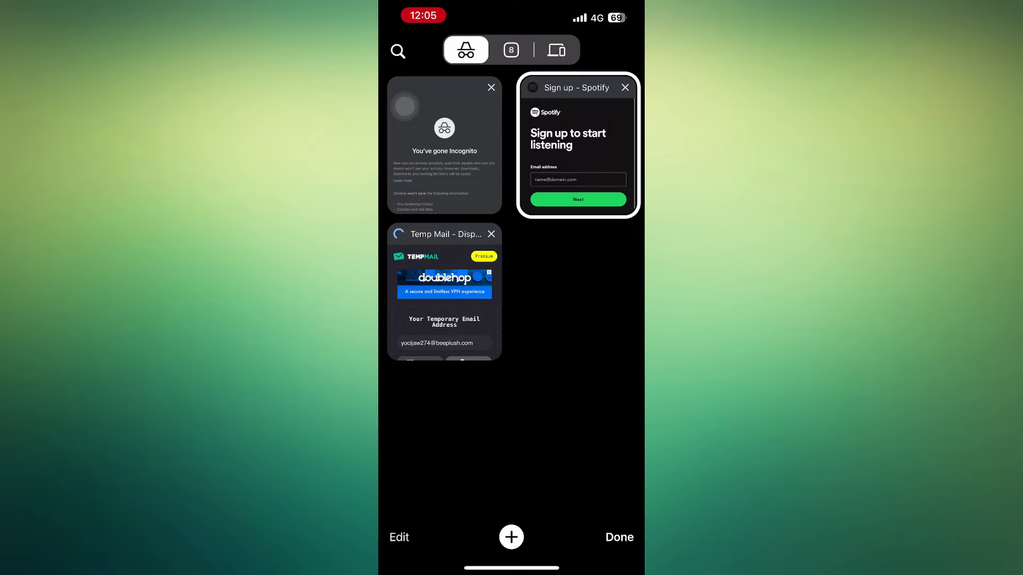
click(444, 287)
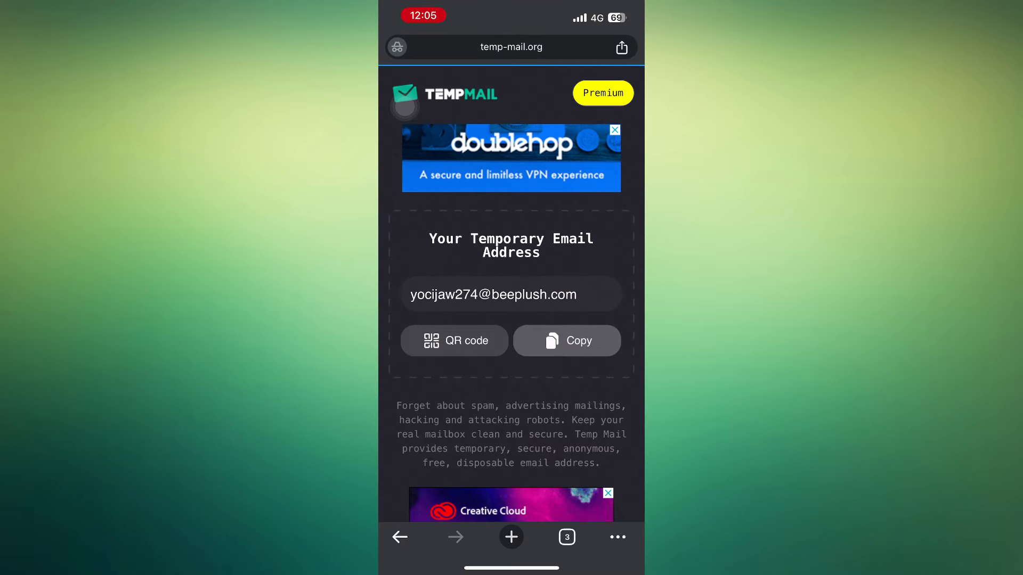
scroll(512, 288, up, 3)
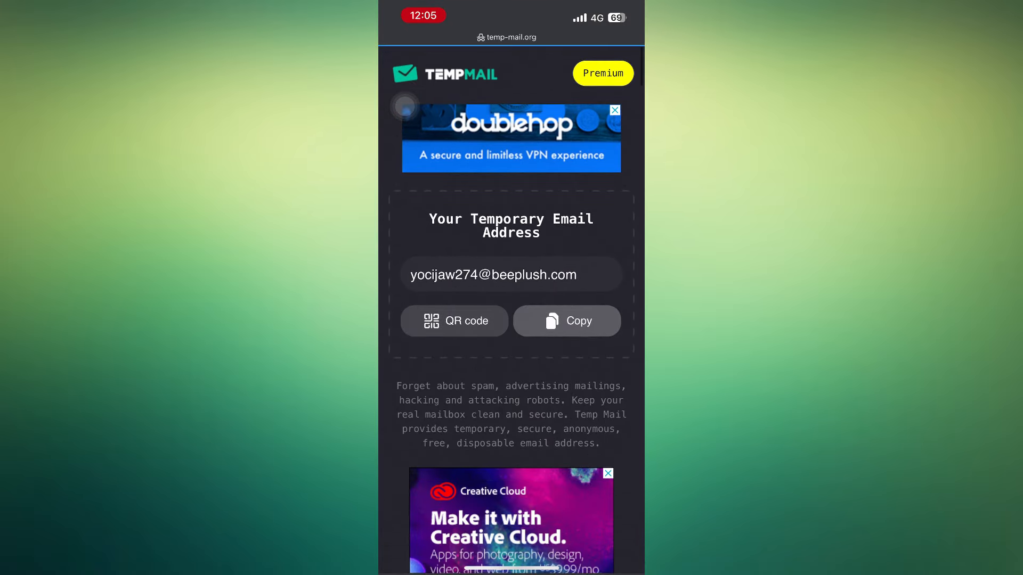
scroll(511, 320, down, 1)
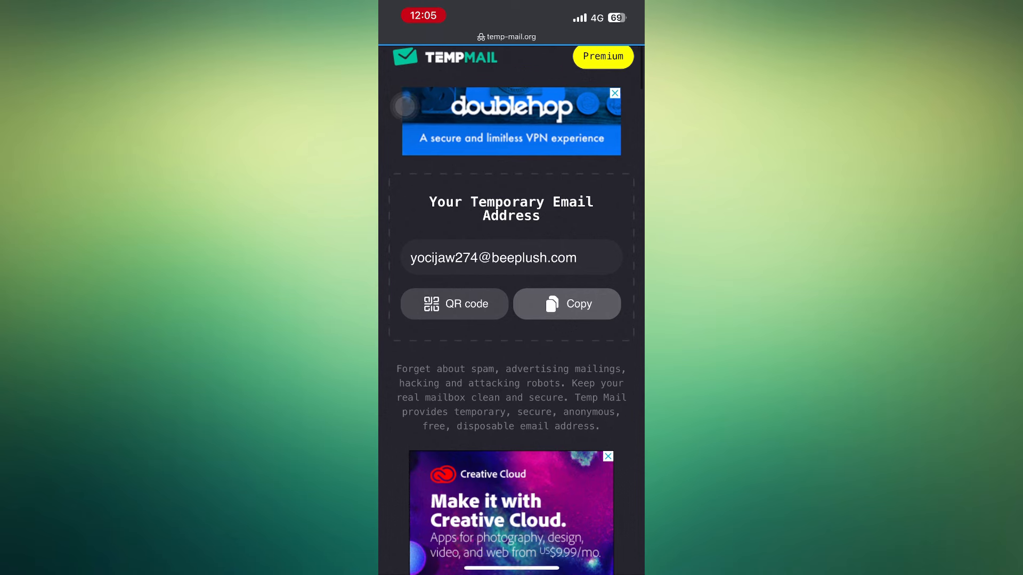
scroll(512, 320, down, 1)
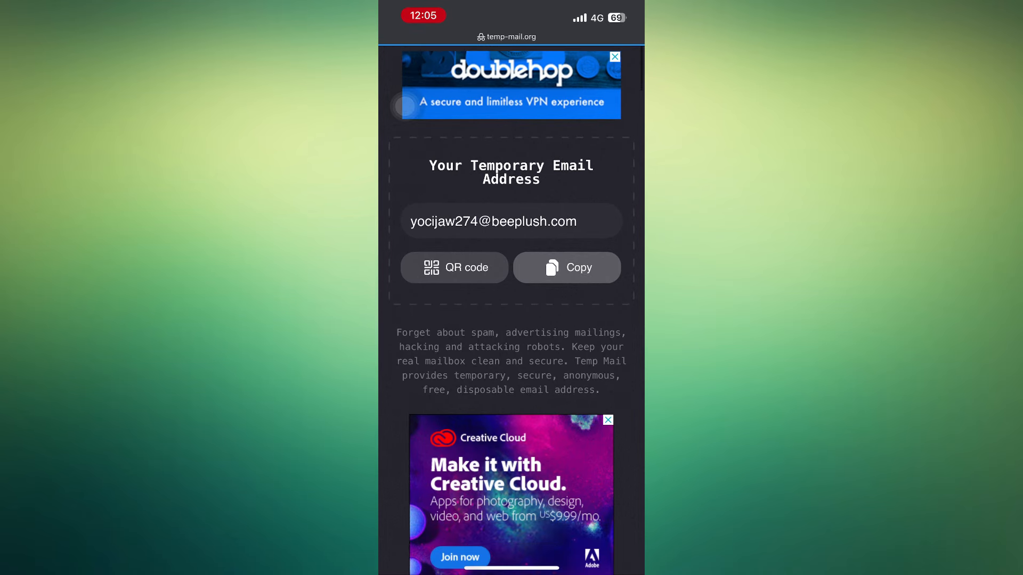
scroll(511, 320, down, 2)
scroll(511, 320, up, 4)
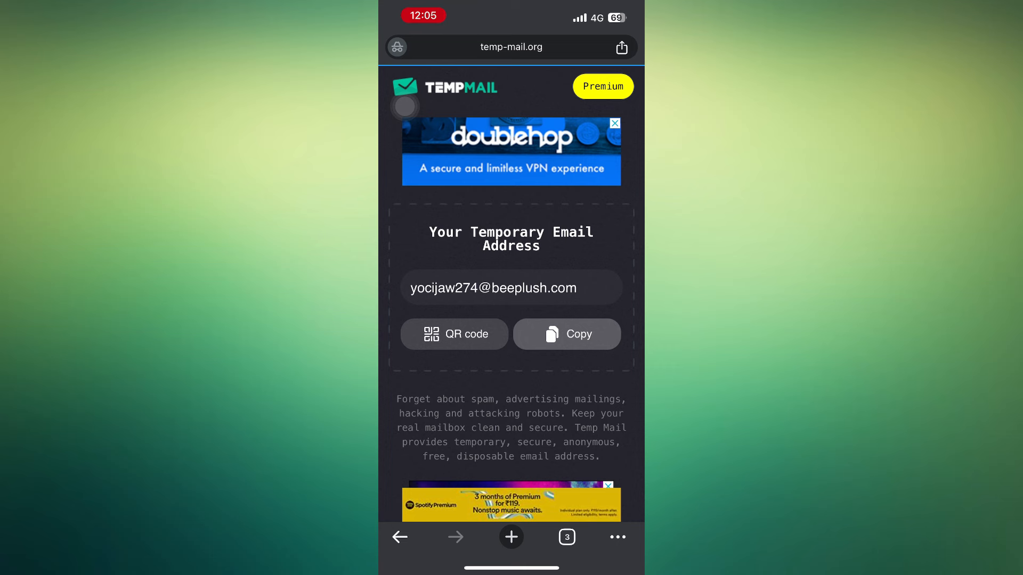
click(567, 334)
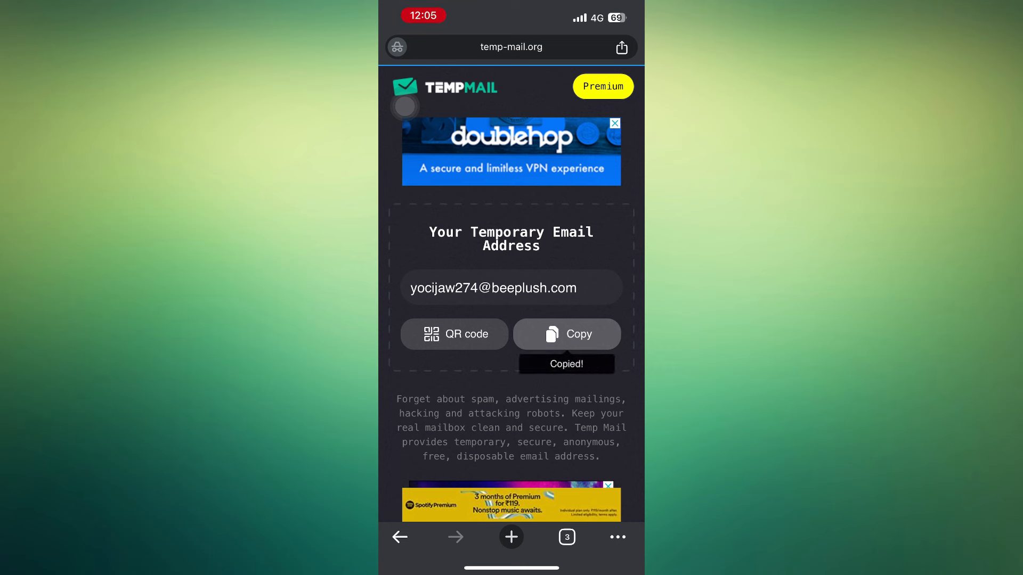
click(567, 538)
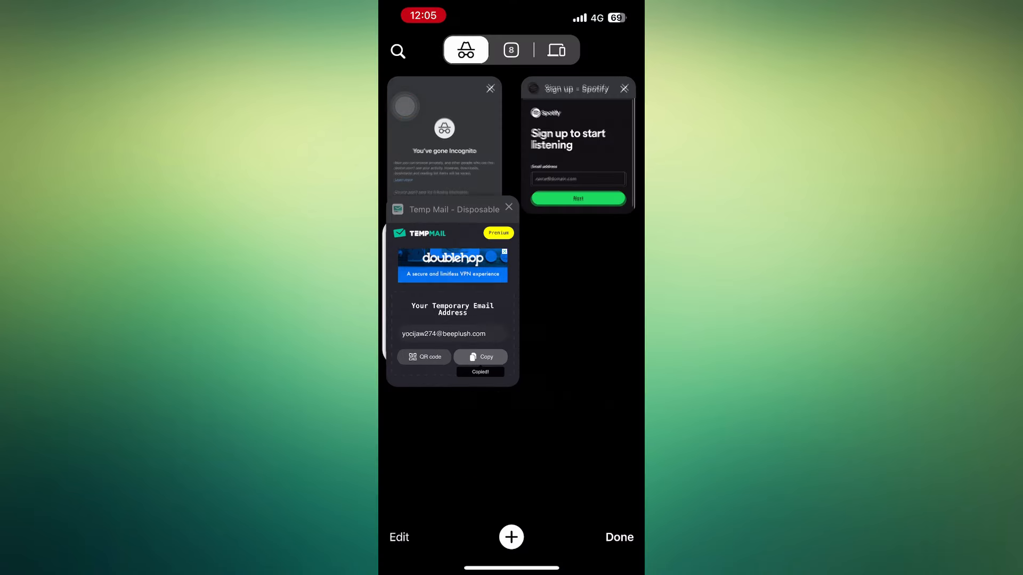
- Paste the temporary email address into Spotify's sign-up form and submit it
click(578, 144)
click(512, 256)
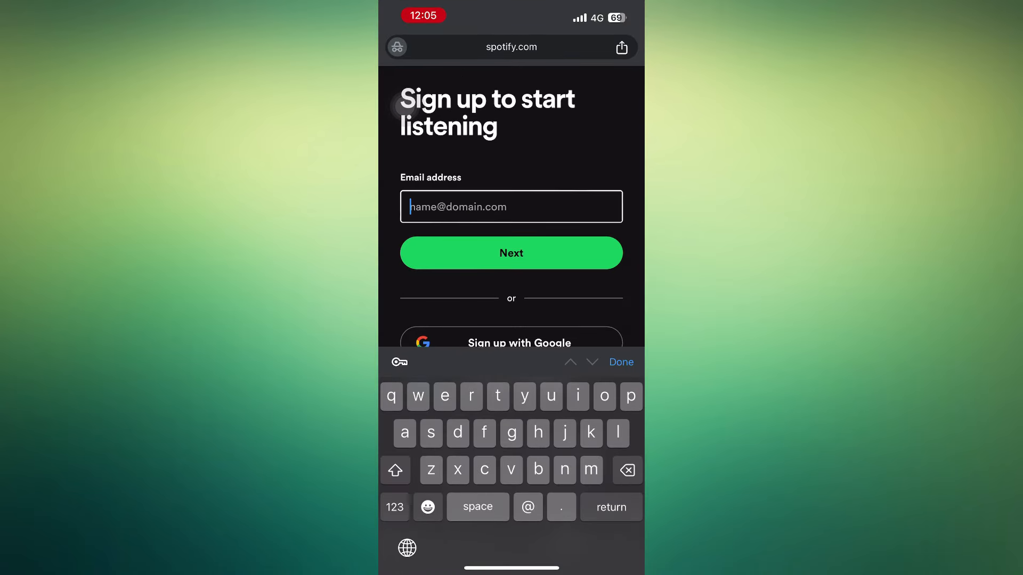
click(448, 206)
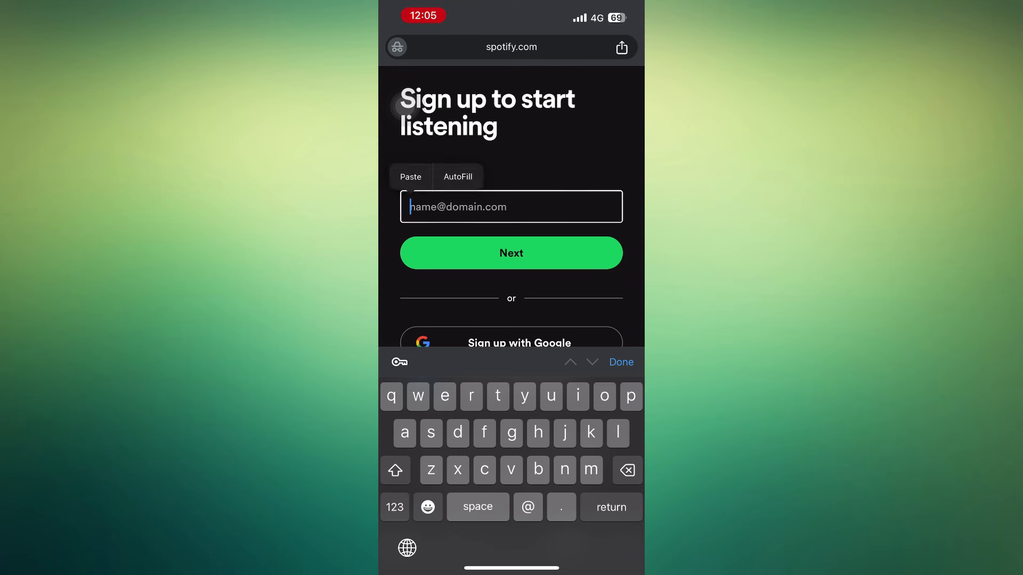
click(410, 174)
click(511, 252)
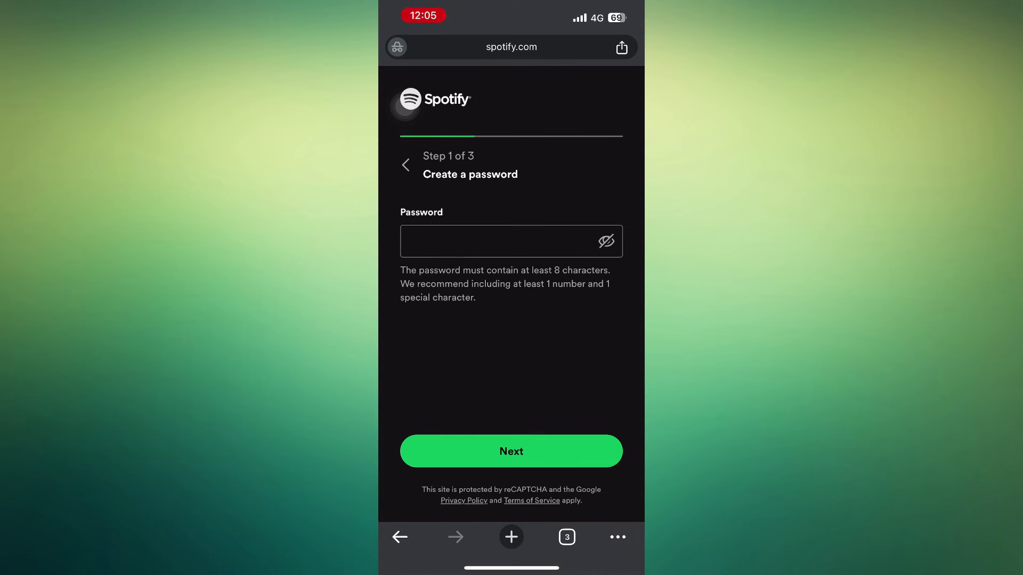
- Enter an account password of at least 8 characters and continue to step 2
click(496, 241)
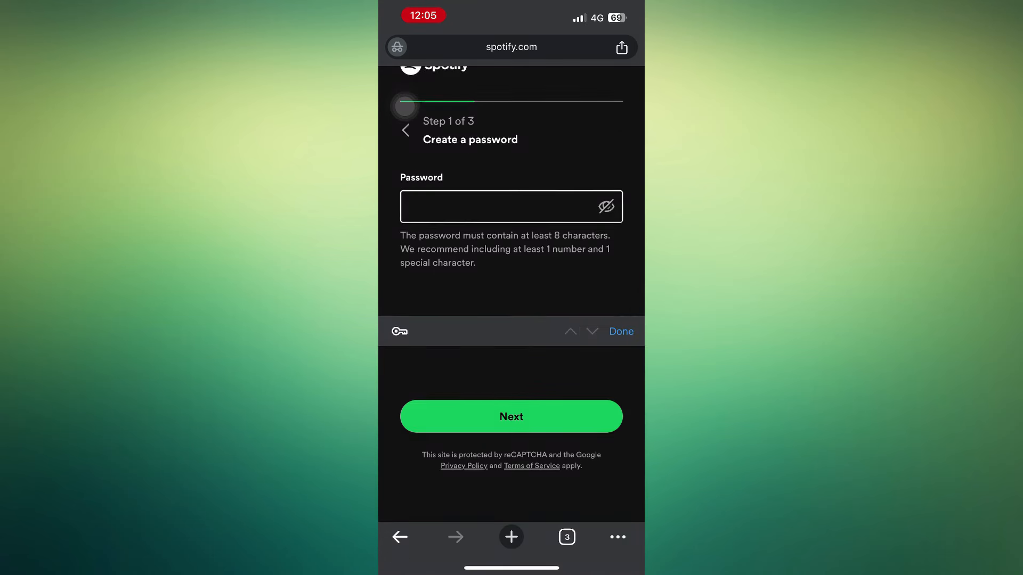
text(••)
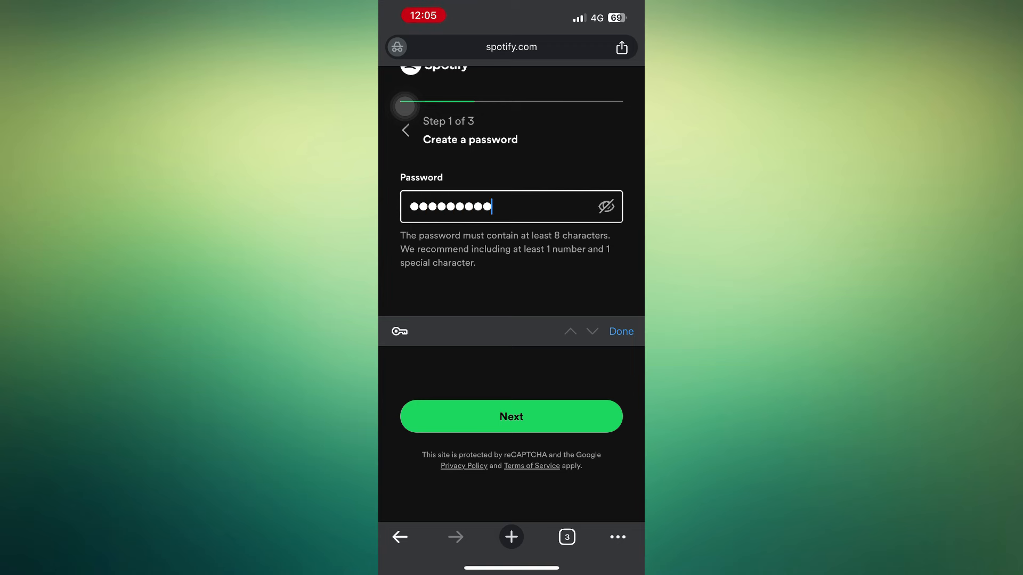
click(511, 417)
- Enter a profile name, birth date January 12, 1999 and gender Man, then submit the details
click(512, 254)
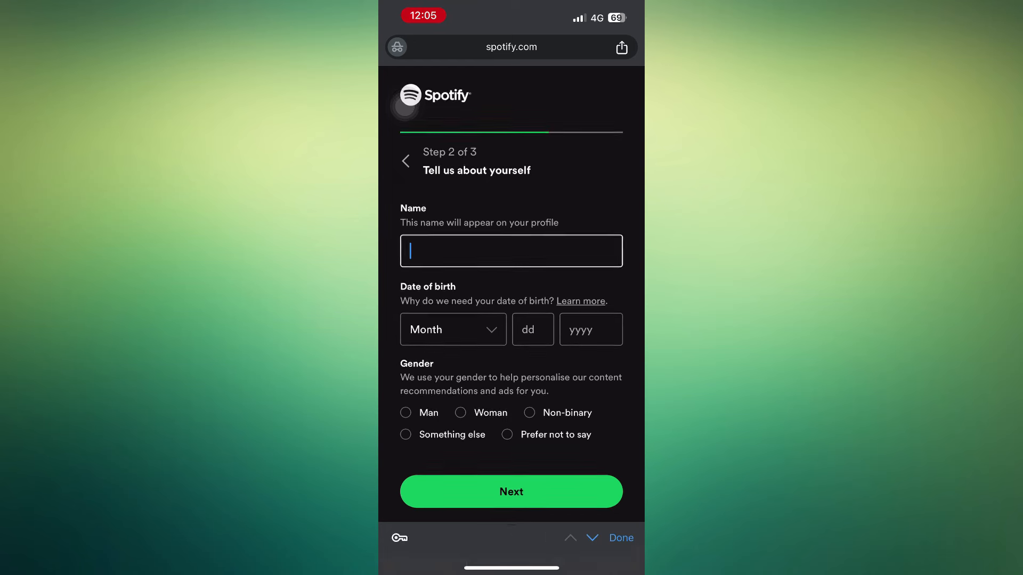
text(S)
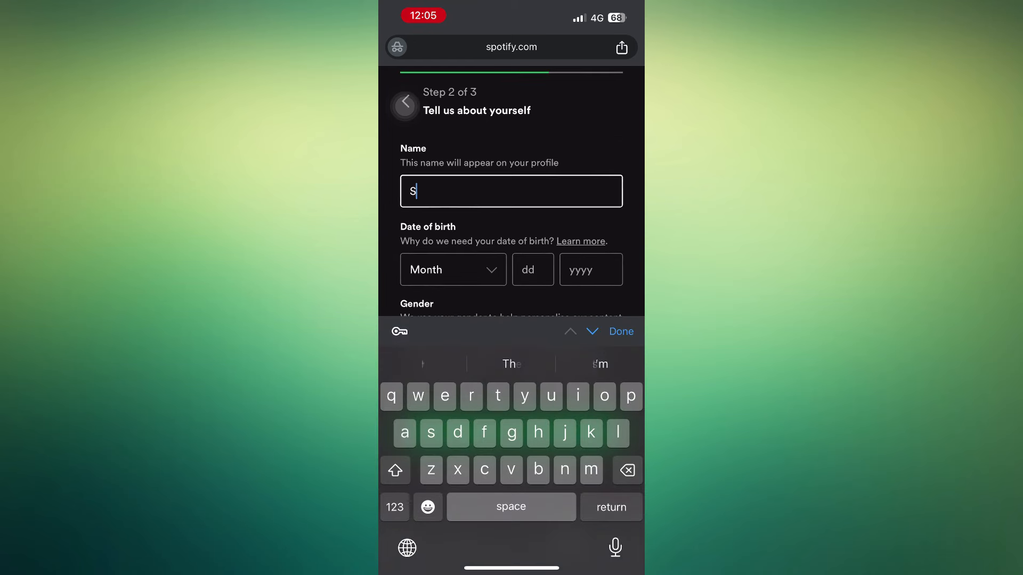
text(agar)
click(395, 507)
text(12)
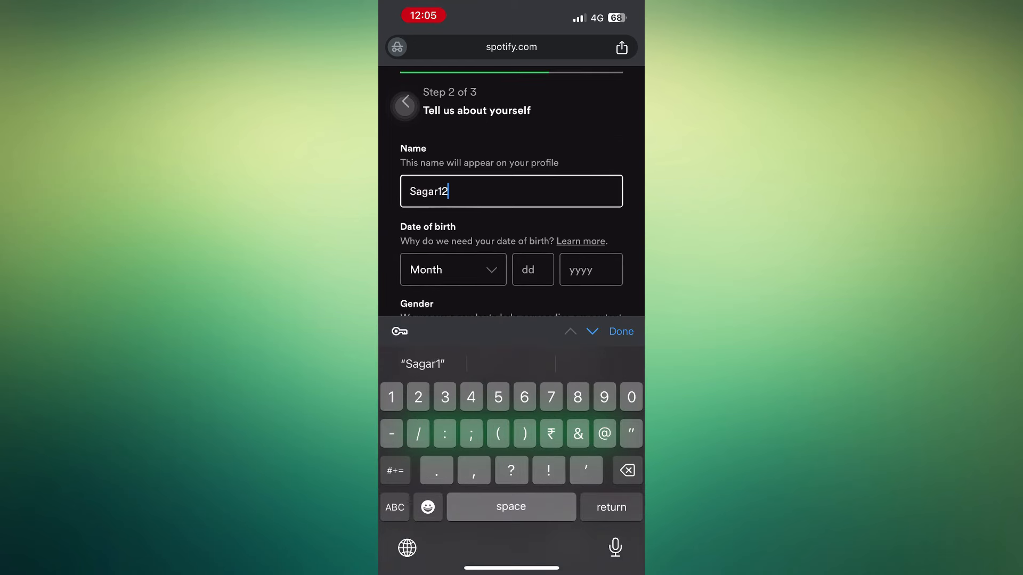
text(312)
click(453, 270)
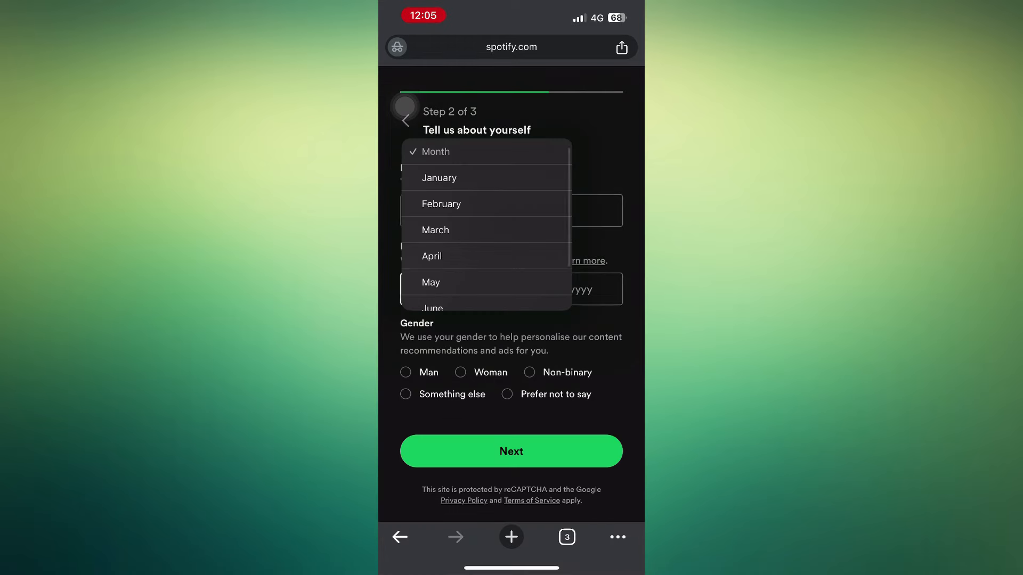
click(440, 192)
click(532, 290)
text(12)
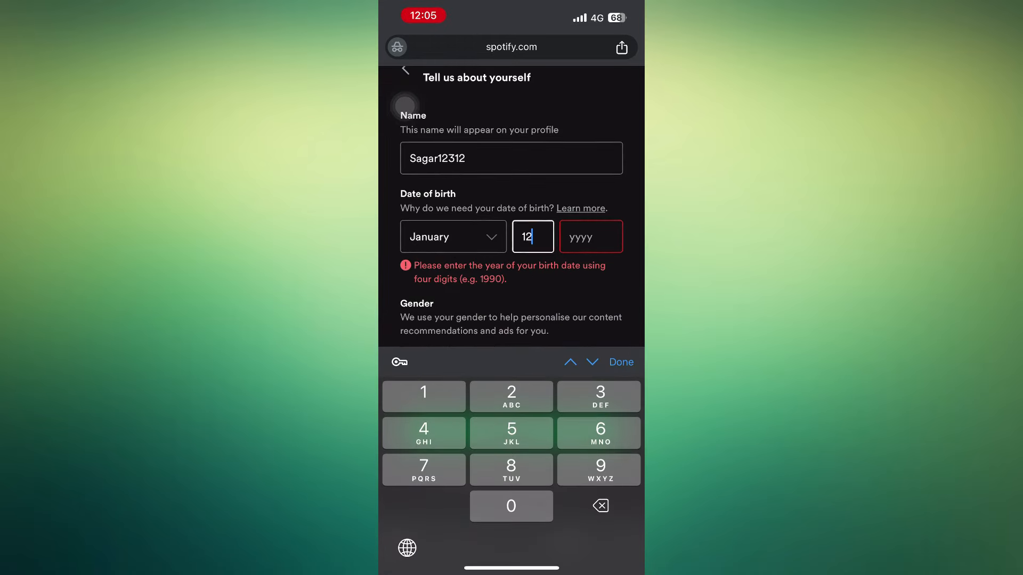
click(591, 207)
text(1999)
click(406, 323)
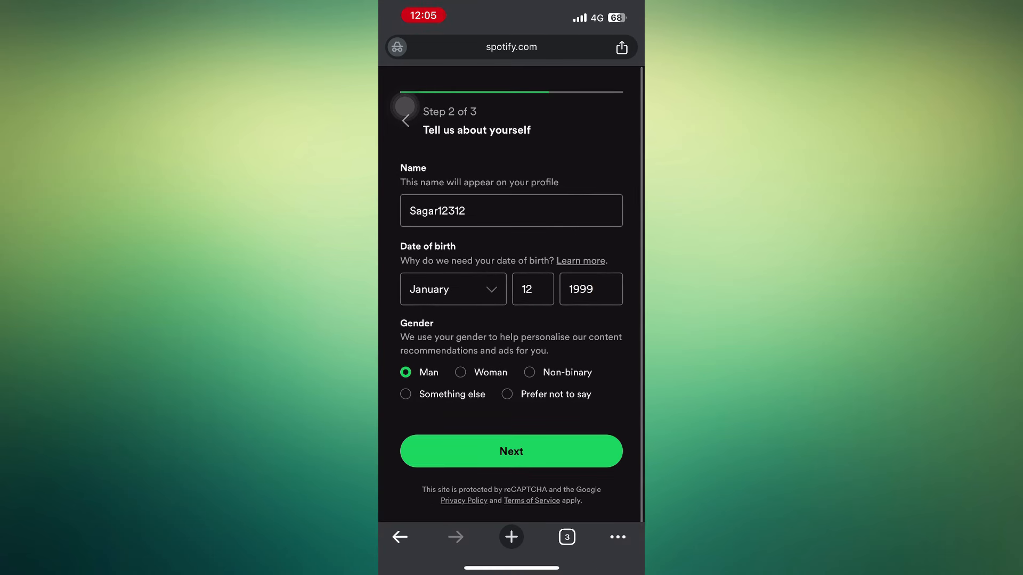
click(512, 452)
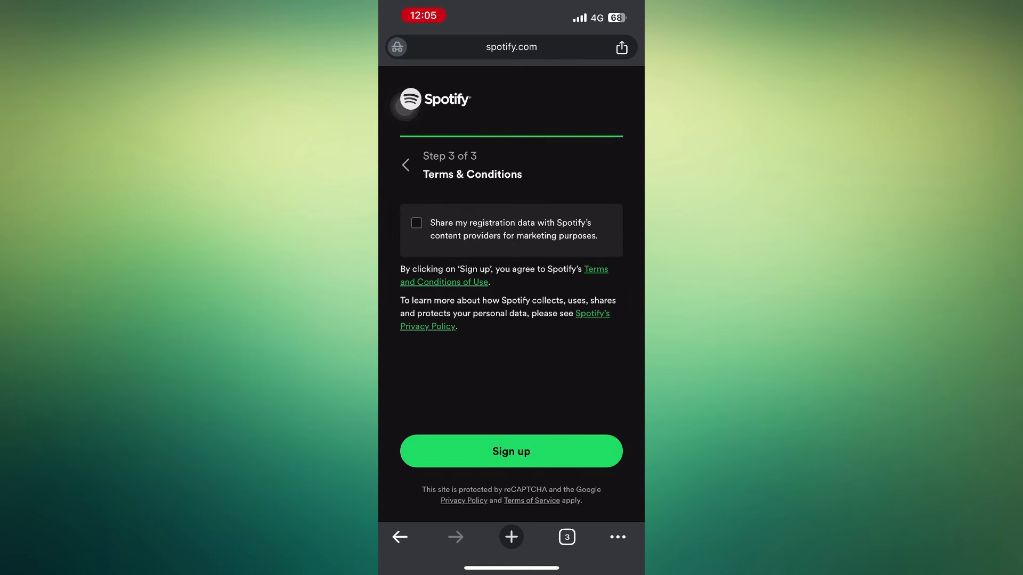
- Accept the terms and create the account, landing on the Premium Individual $0.00 checkout
click(512, 452)
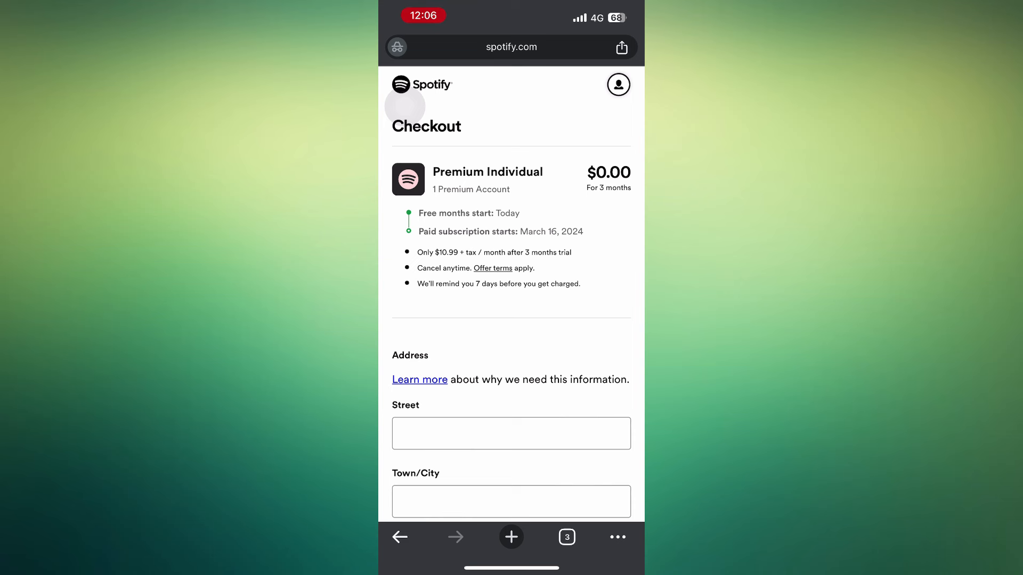
scroll(512, 320, down, 5)
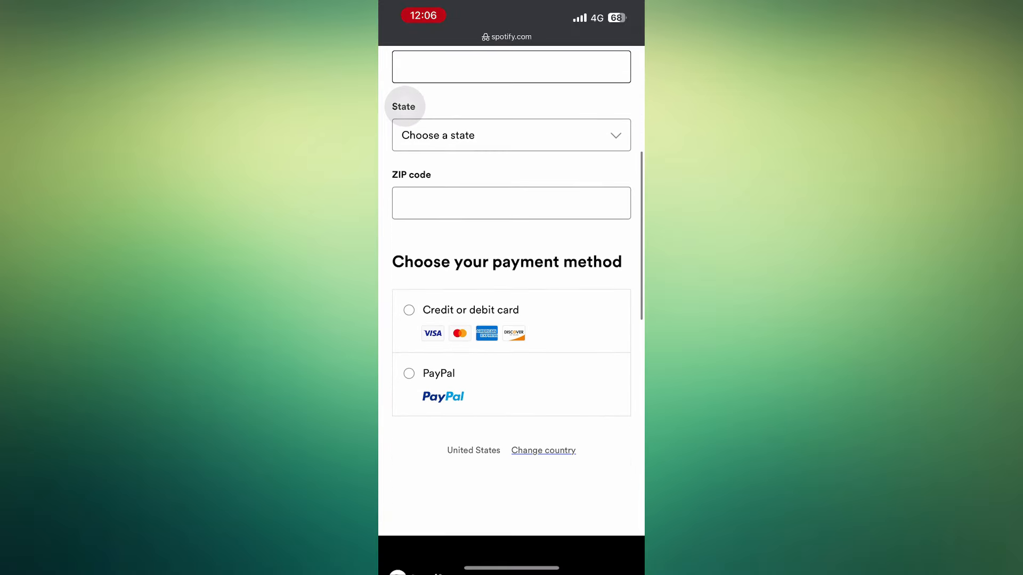
scroll(512, 288, up, 2)
scroll(512, 320, down, 4)
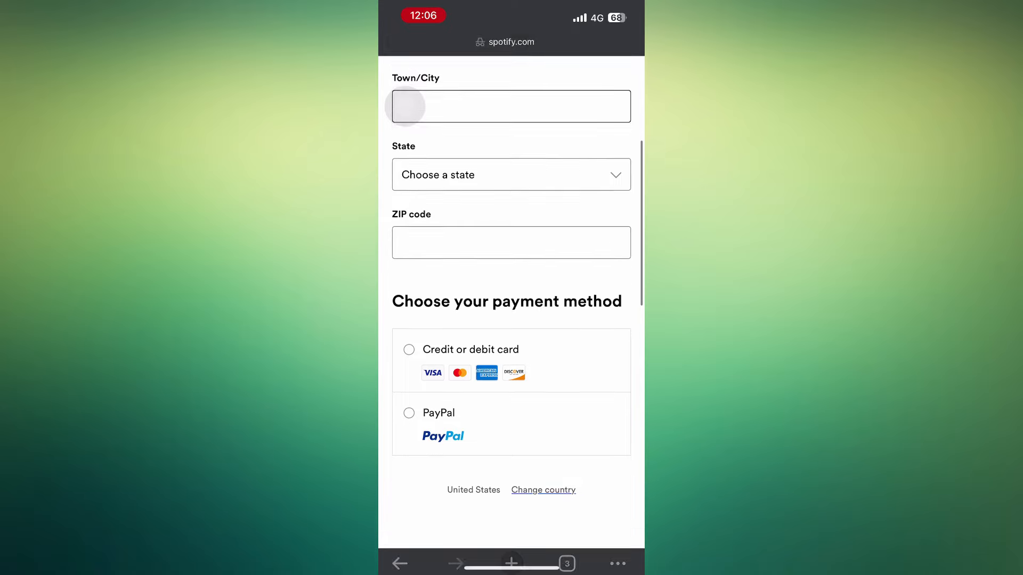
- Select credit or debit card as payment and review the $0 today, $10.99/month from Mar 16 terms
click(409, 324)
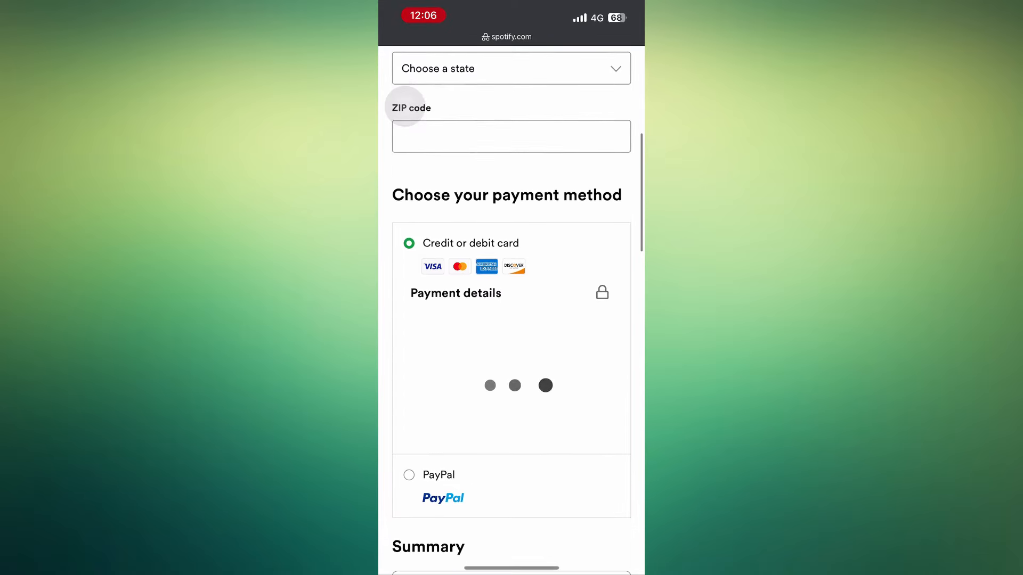
scroll(511, 320, down, 3)
scroll(511, 319, down, 5)
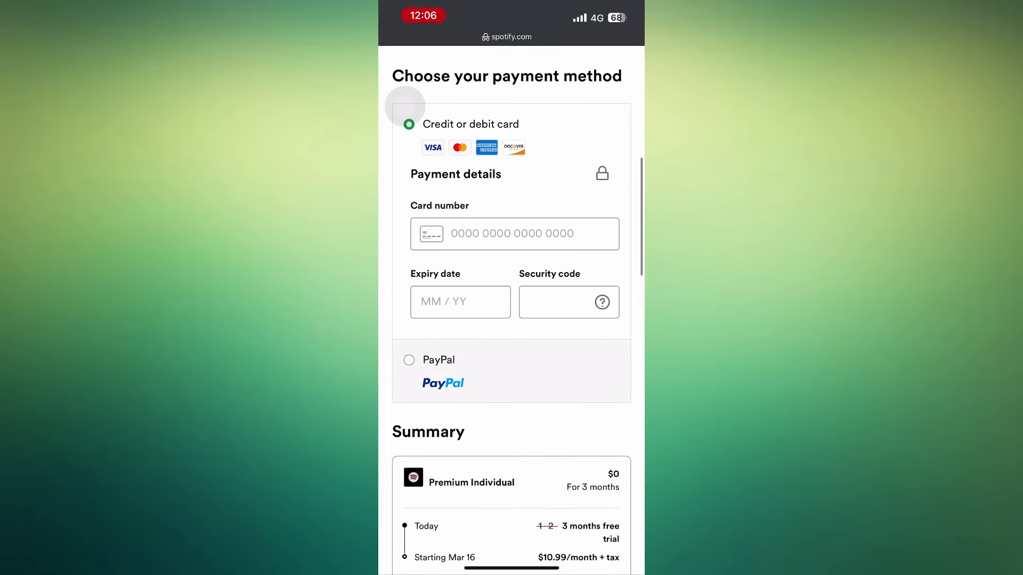
scroll(512, 319, down, 5)
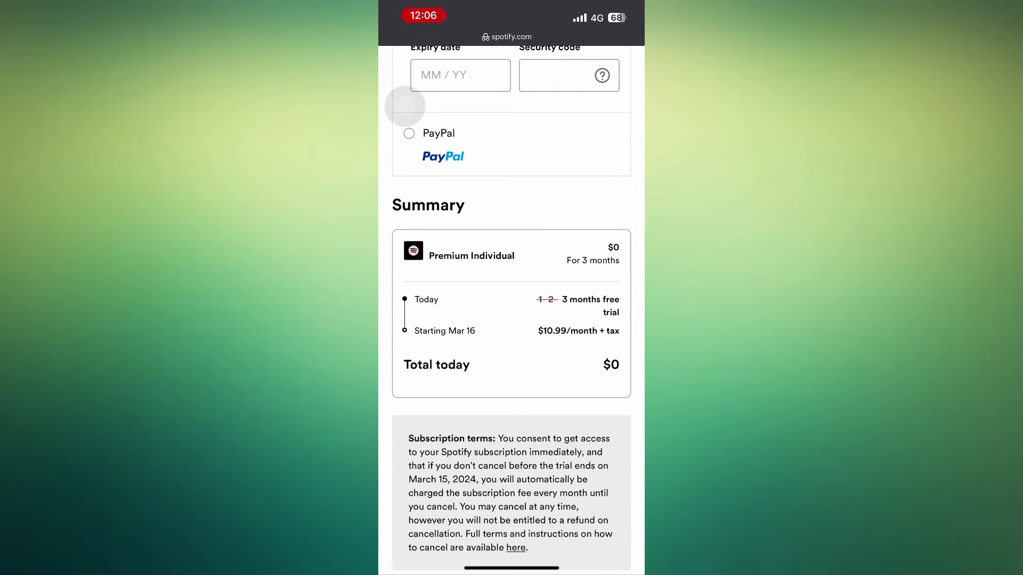
drag(416, 438, 528, 548)
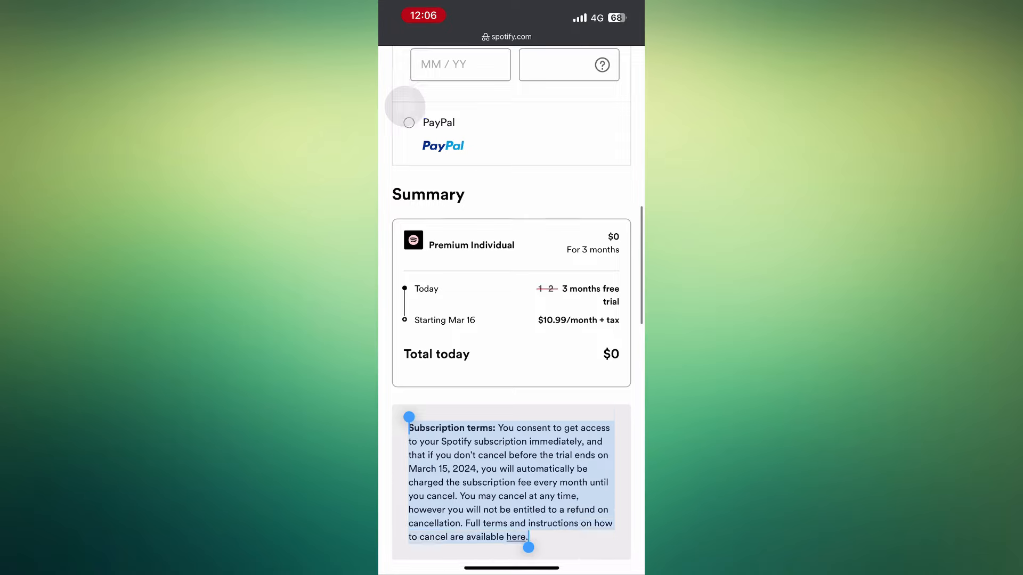
click(511, 241)
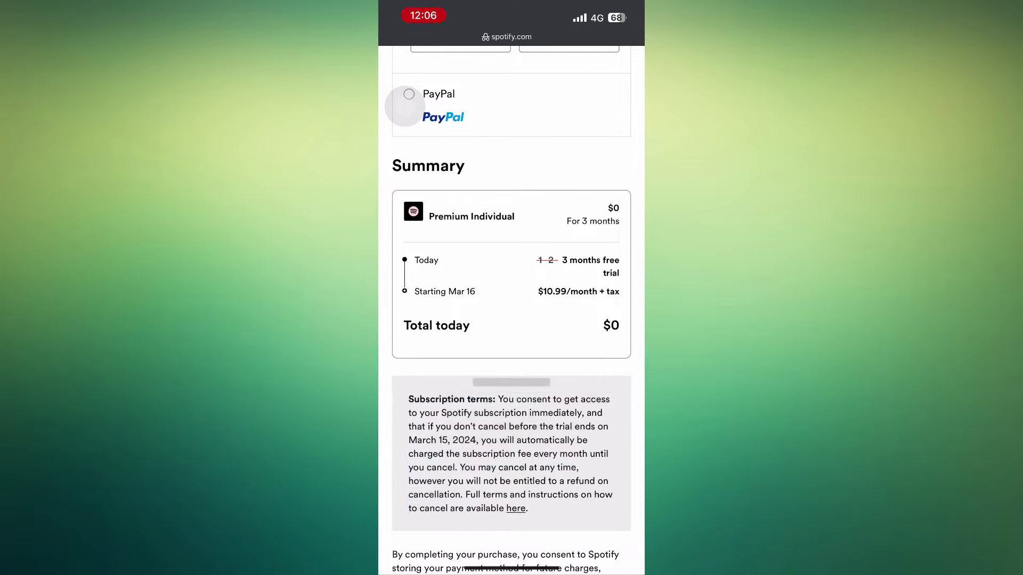
scroll(512, 320, down, 2)
scroll(512, 320, down, 4)
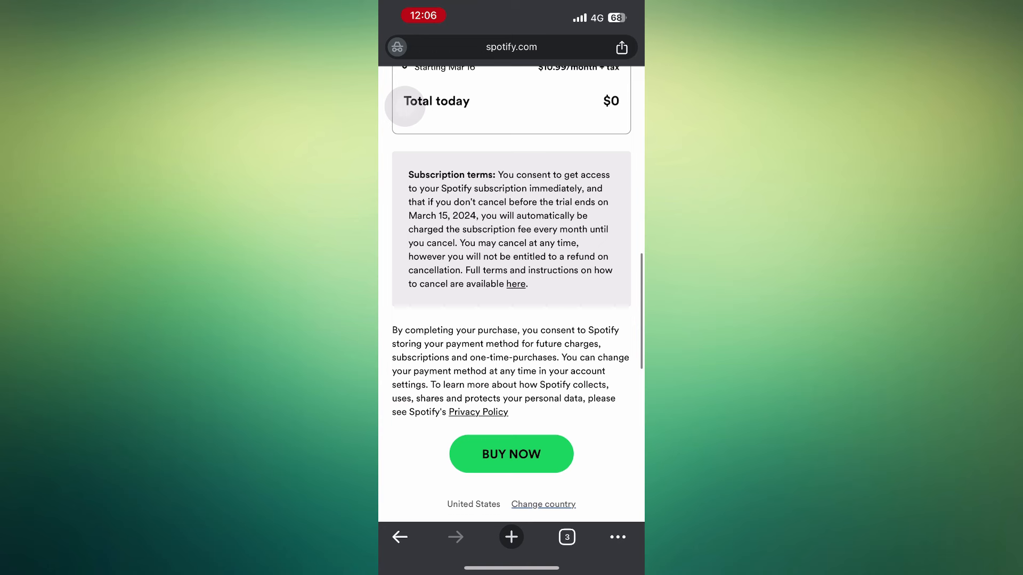
scroll(512, 320, up, 1)
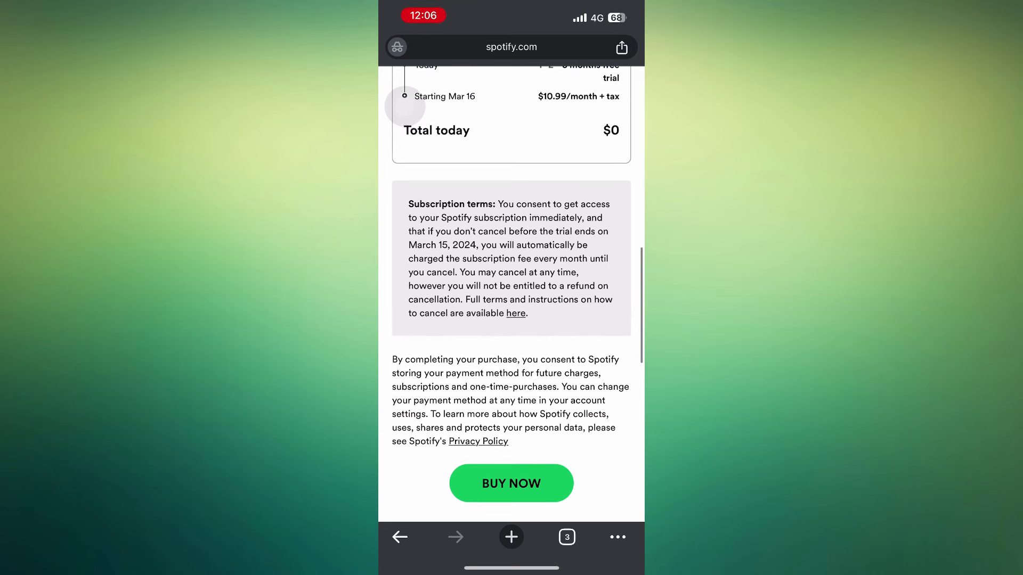
scroll(511, 320, down, 2)
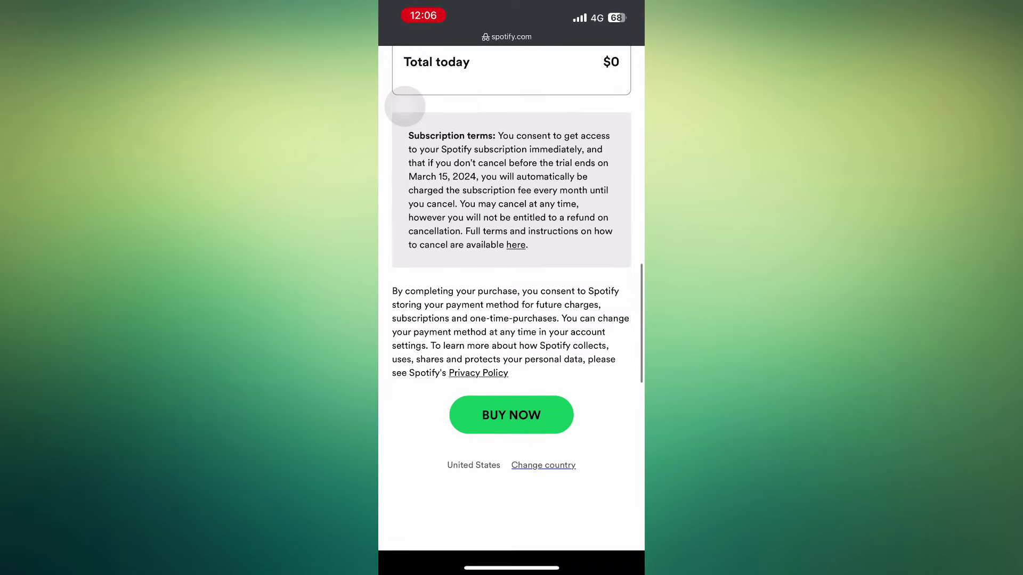
scroll(512, 320, up, 2)
scroll(512, 320, up, 1)
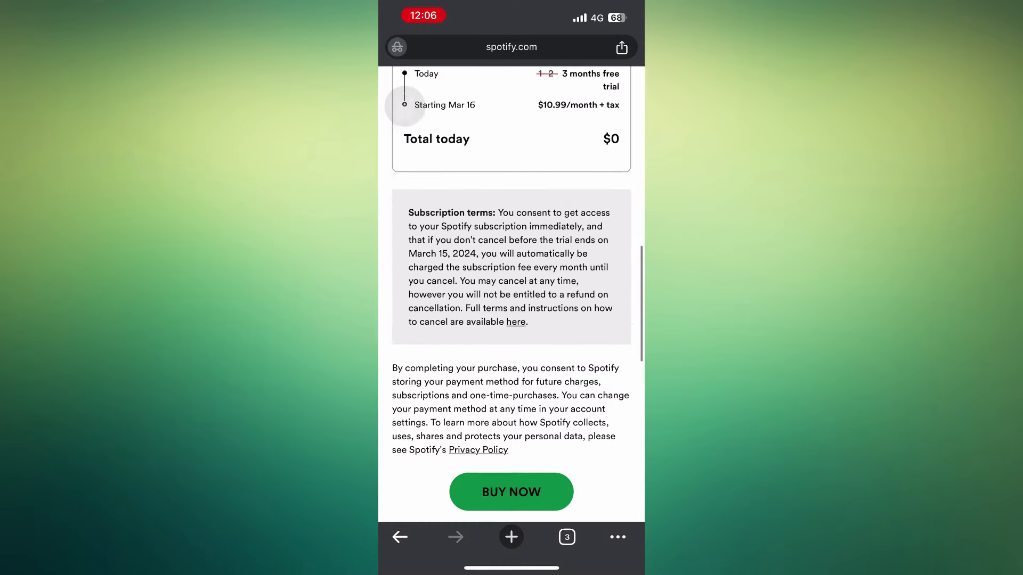
scroll(512, 320, up, 3)
scroll(512, 320, up, 3)
scroll(512, 320, up, 3)
scroll(511, 320, up, 2)
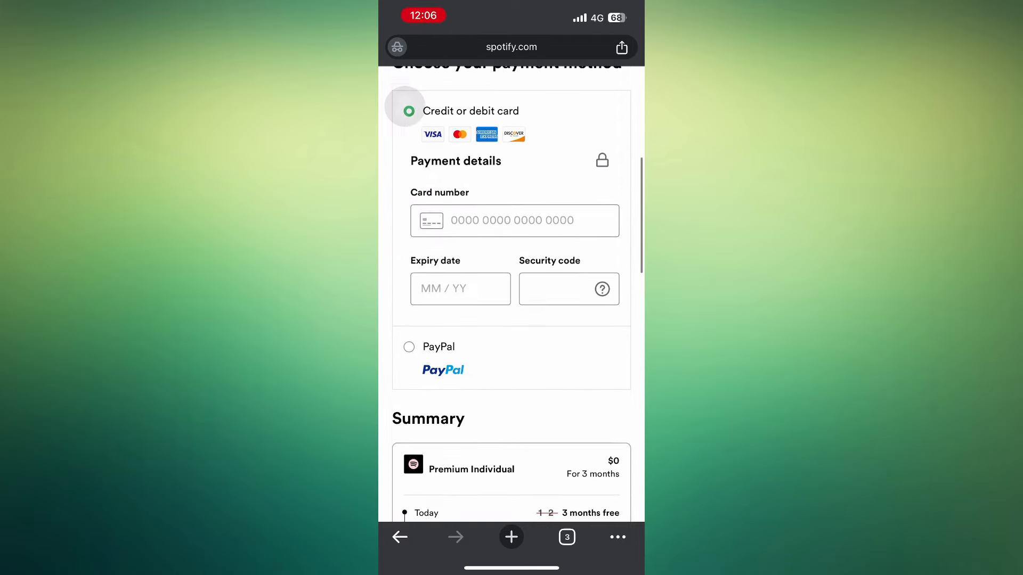
scroll(511, 319, up, 3)
scroll(512, 320, up, 3)
scroll(511, 320, up, 2)
scroll(512, 320, up, 2)
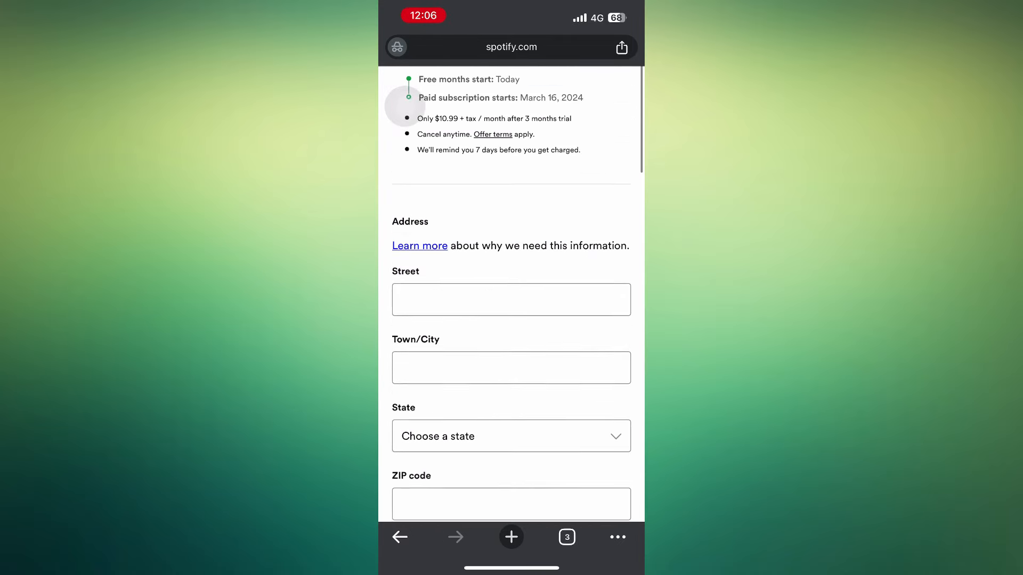
scroll(512, 320, up, 3)
scroll(512, 320, up, 1)
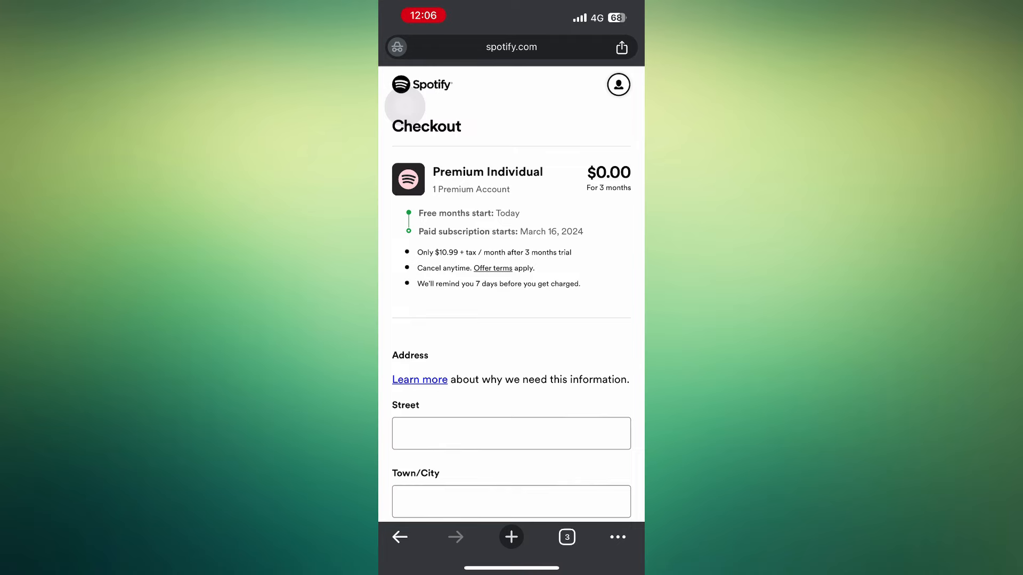
scroll(512, 320, down, 3)
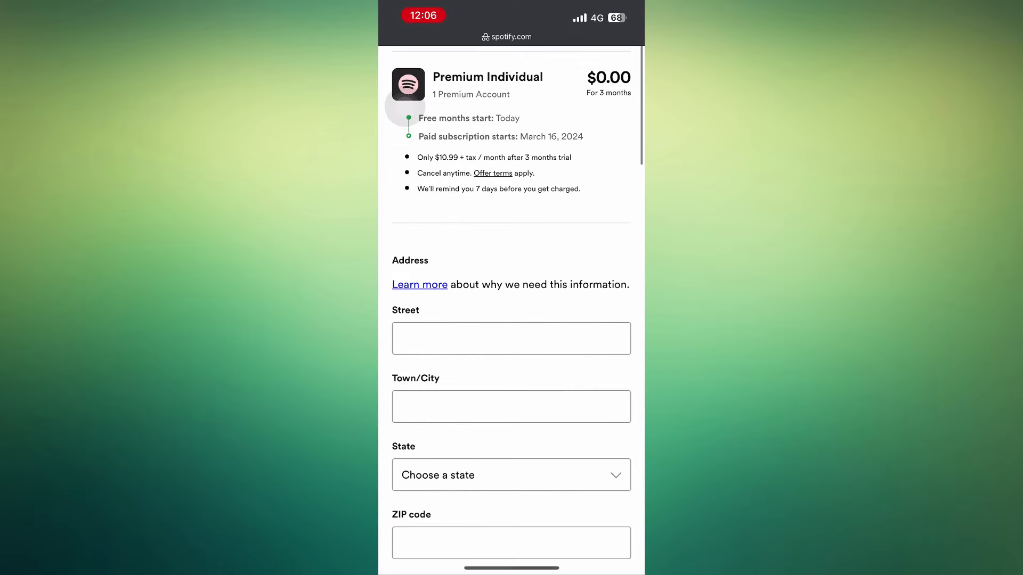
scroll(512, 319, down, 10)
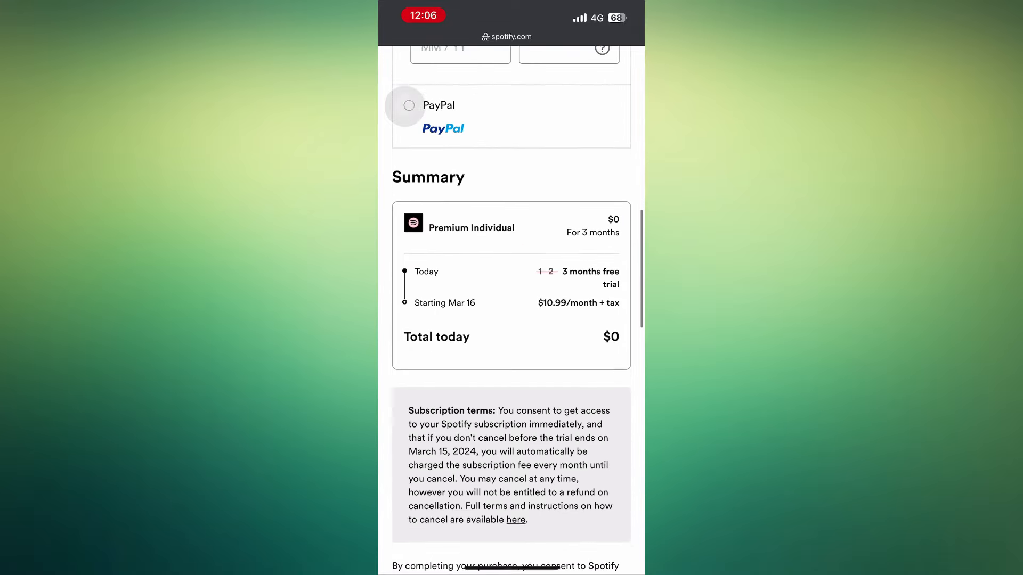